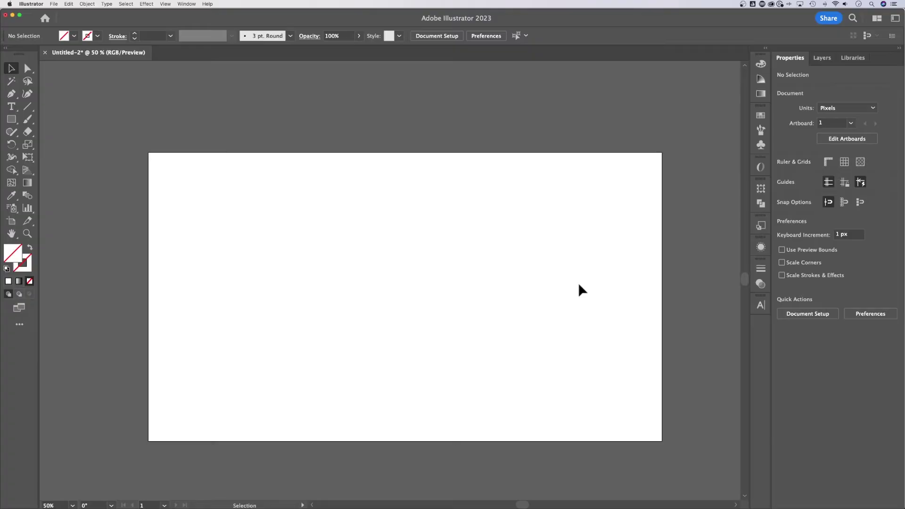
- Choose the Rectangle Tool to draw a thin bar on the artboard
click(10, 121)
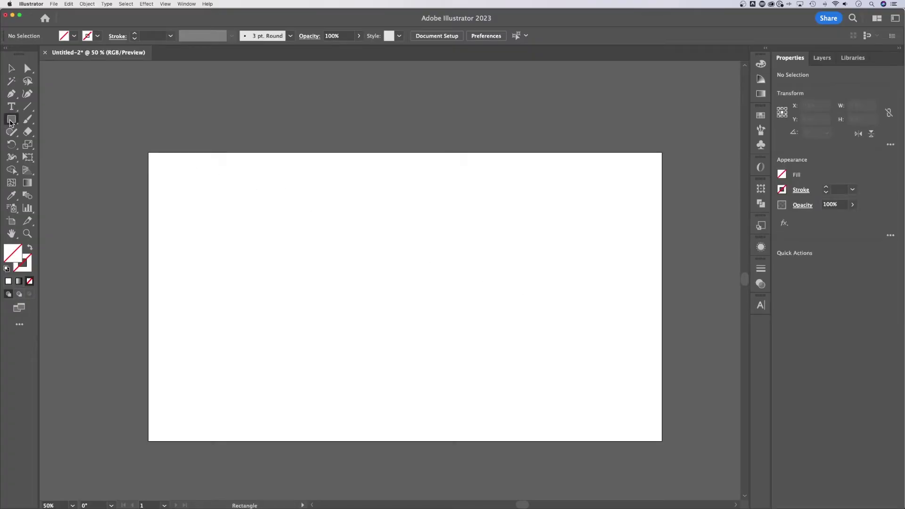
- Draw an 852 px wide thin rectangle and give it a solid black (000000) fill
click(69, 122)
drag(246, 241, 473, 244)
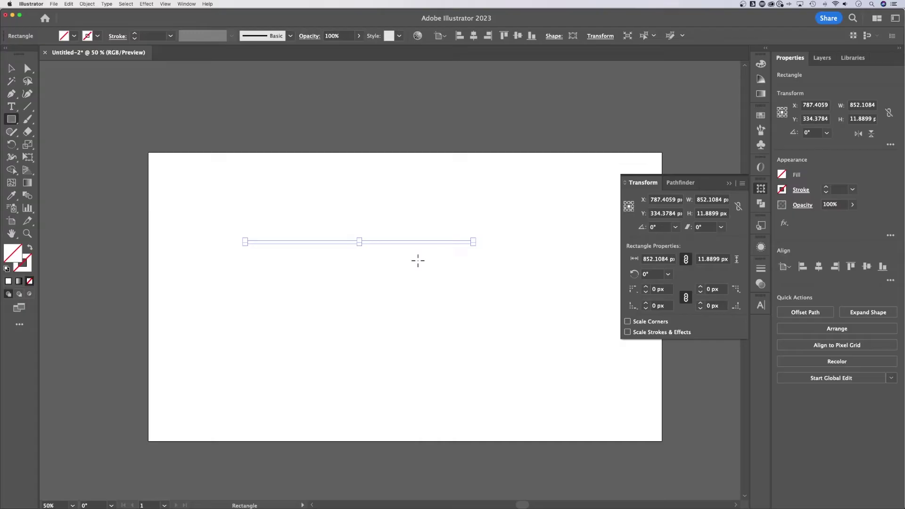
double_click(12, 253)
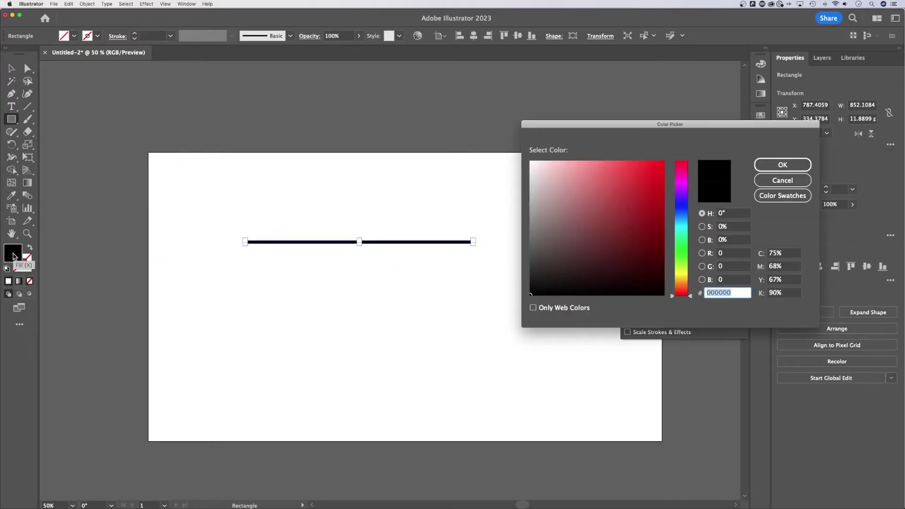
mouse_move(663, 198)
mouse_down()
mouse_move(589, 204)
mouse_move(522, 286)
mouse_up()
click(783, 165)
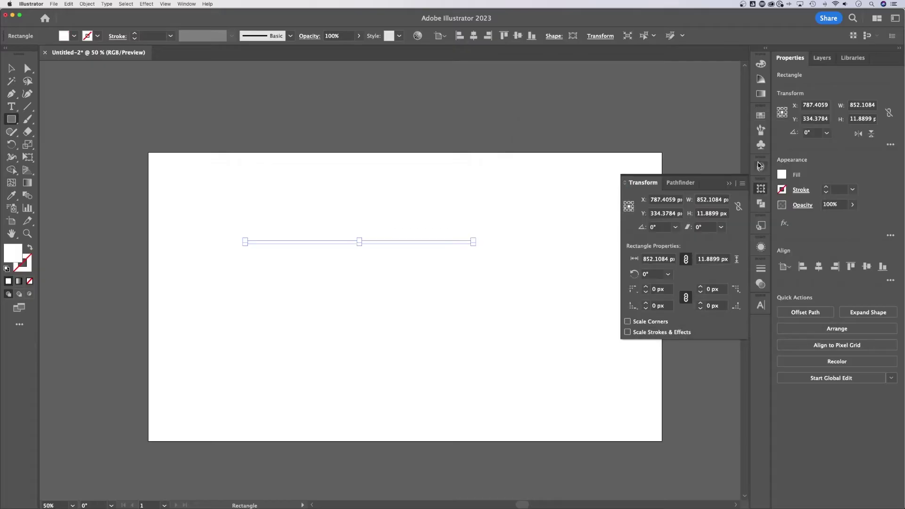
double_click(18, 258)
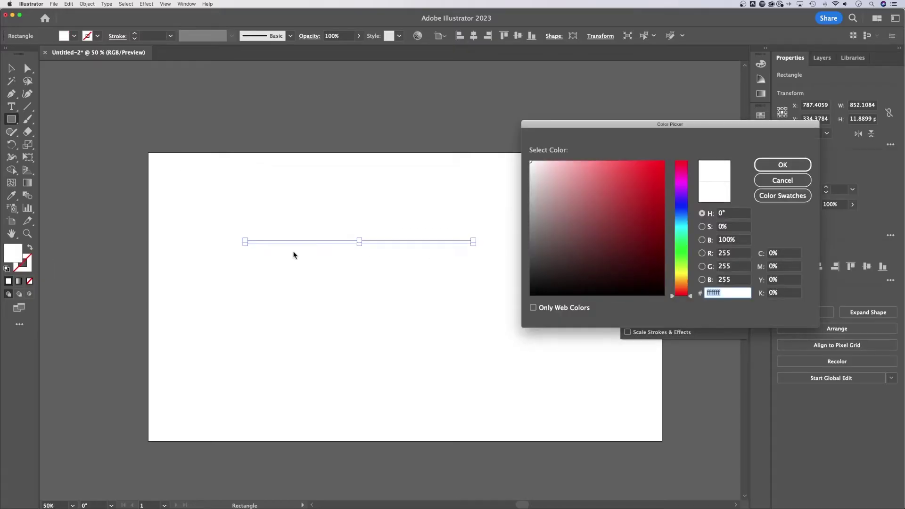
drag(538, 251, 507, 314)
click(764, 165)
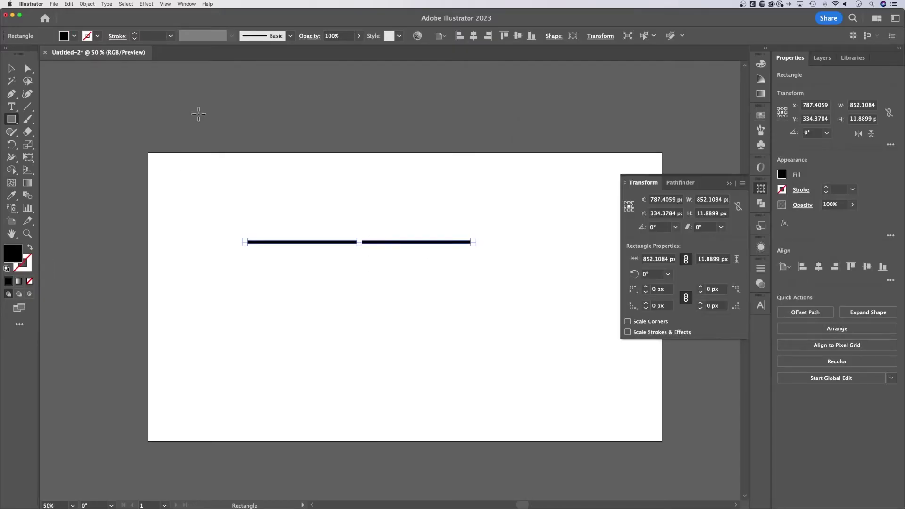
click(12, 69)
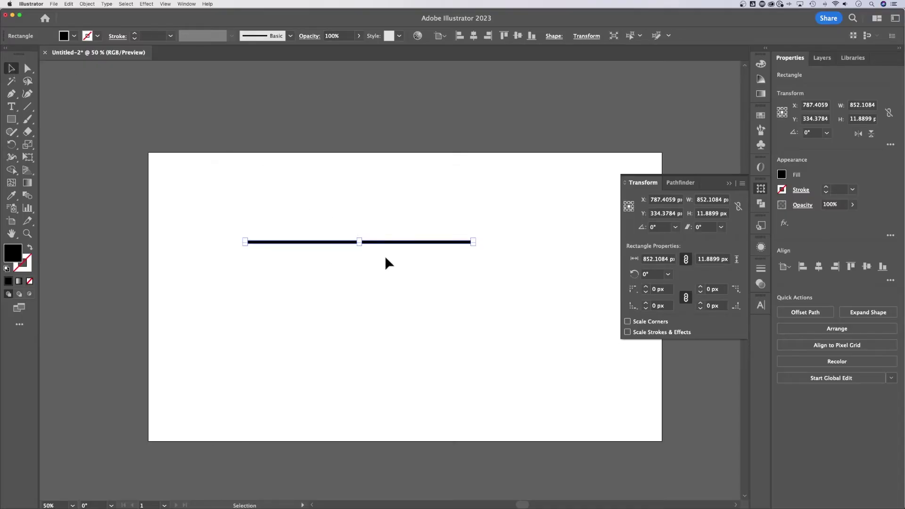
- Set the black bar's height to 5 px and close the Transform panel
drag(373, 228, 429, 253)
drag(481, 232, 381, 215)
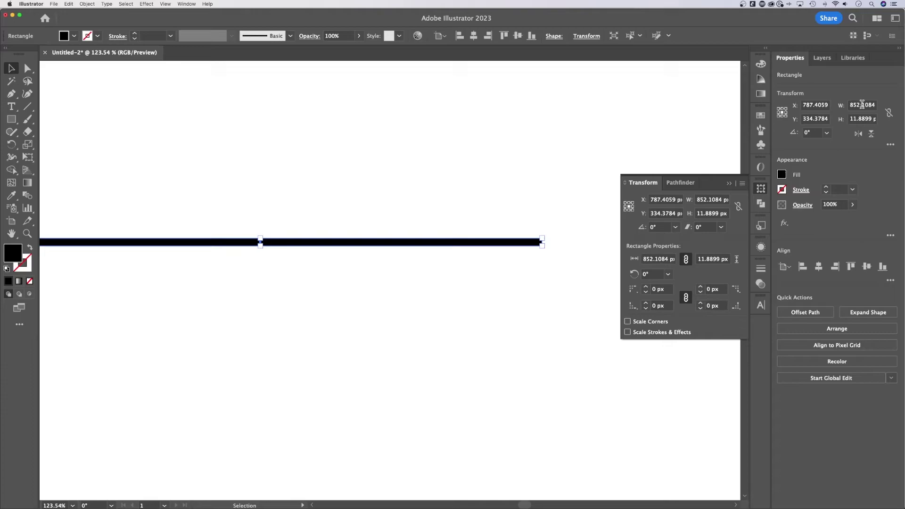
click(858, 118)
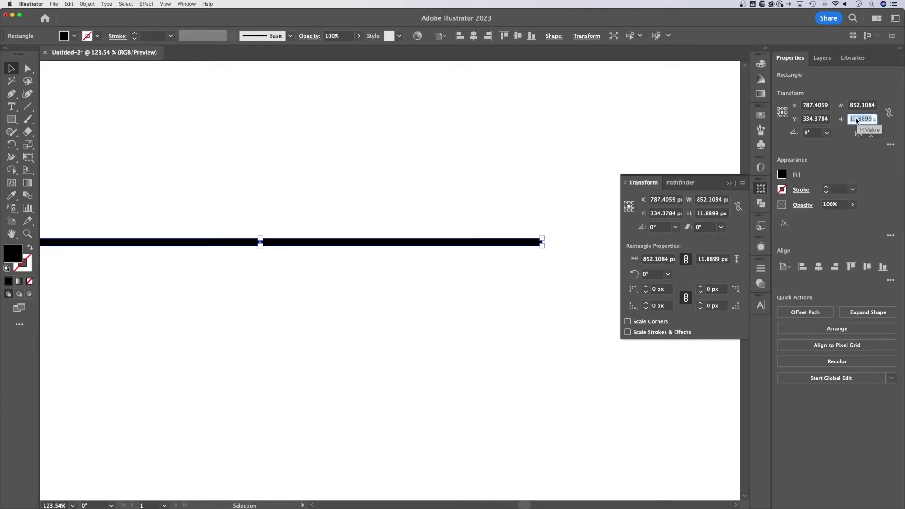
text(5)
key(Return)
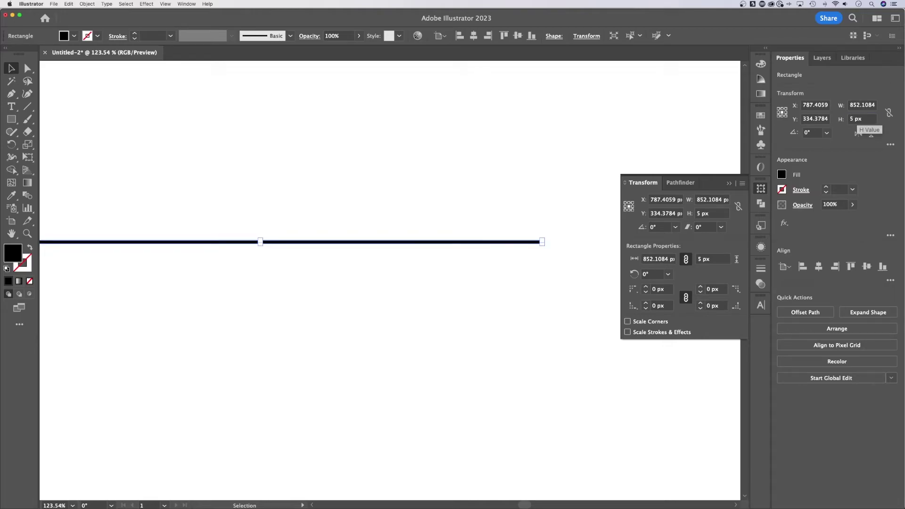
drag(374, 289, 293, 242)
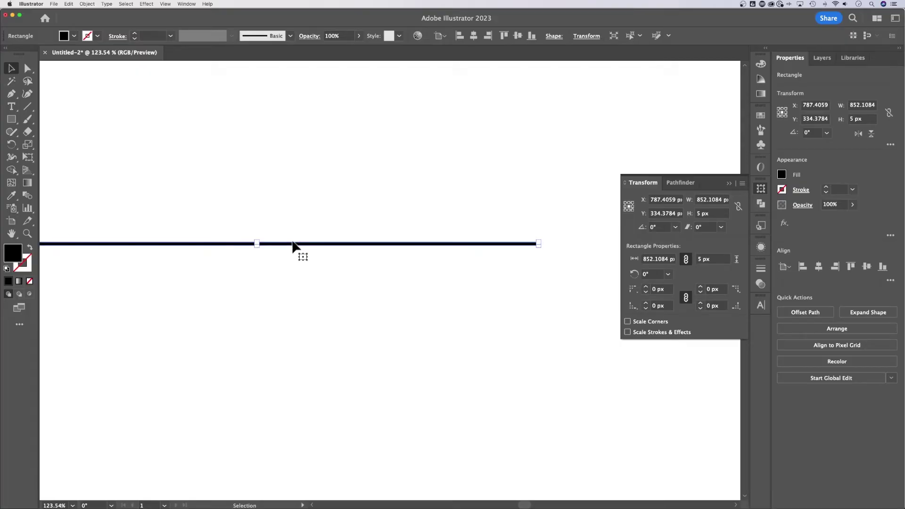
click(729, 183)
click(573, 268)
- Draw an 852 px horizontal line segment at 0° just below the bar
drag(361, 298, 438, 283)
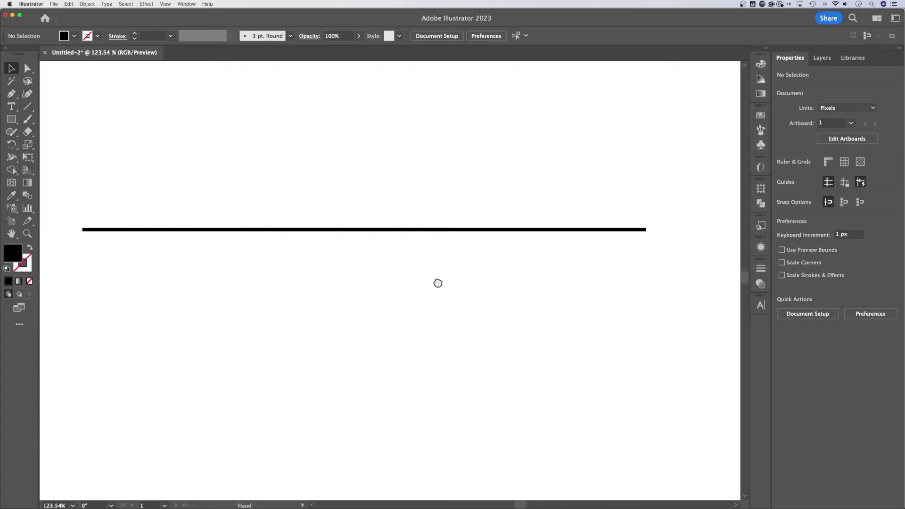
click(27, 109)
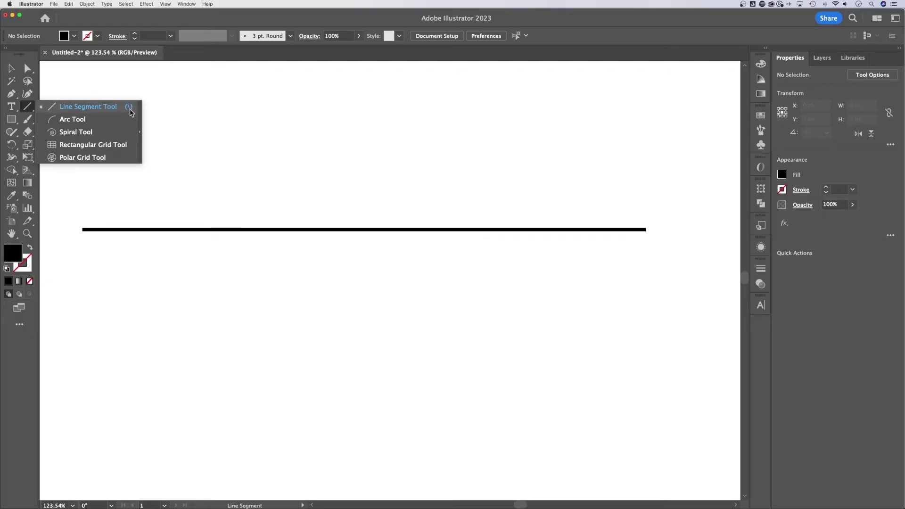
click(100, 108)
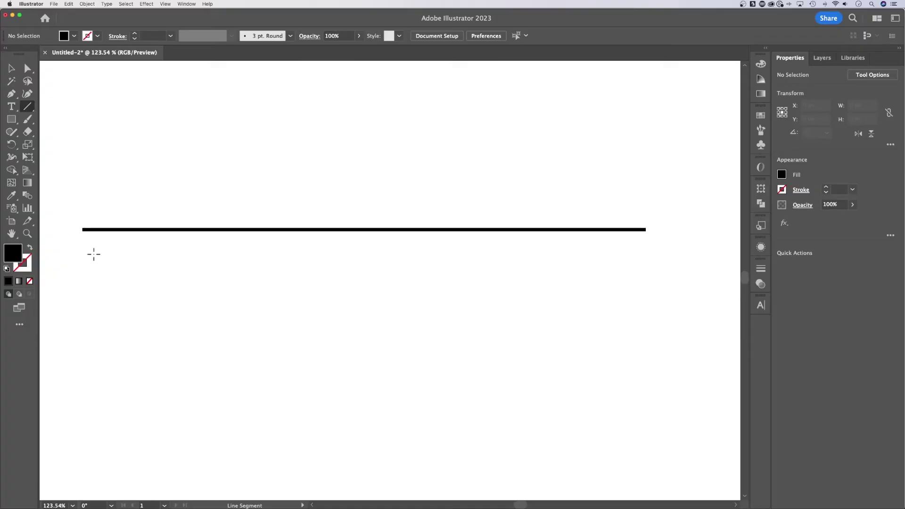
drag(81, 258, 647, 254)
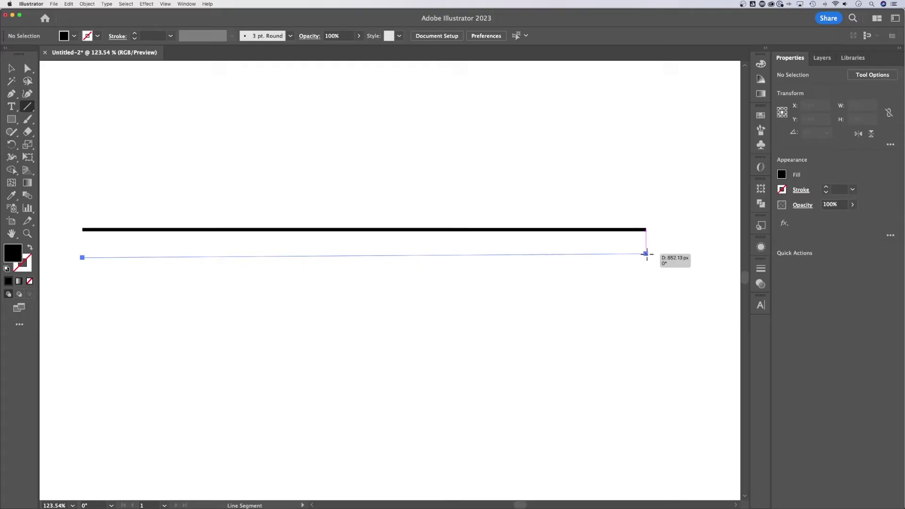
drag(646, 254, 646, 221)
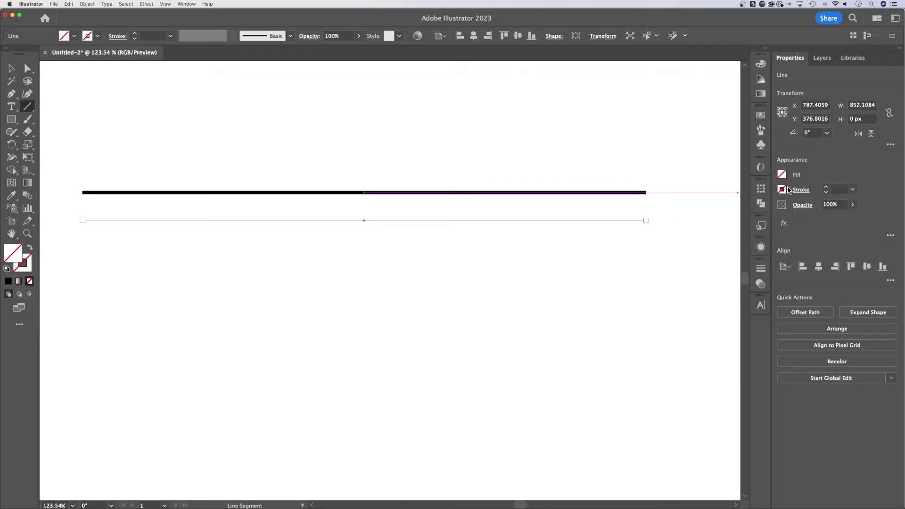
- Give the new line a 5 pt black stroke
click(840, 189)
text(5)
key(Return)
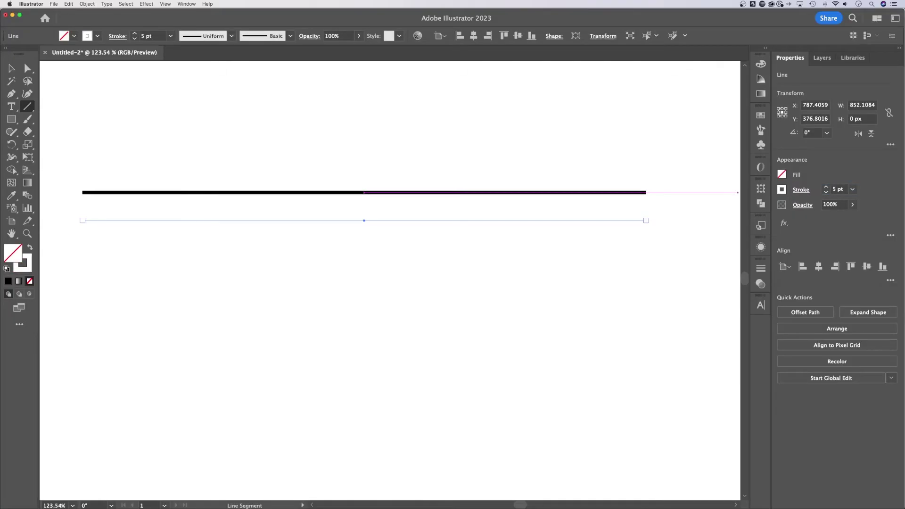
click(782, 191)
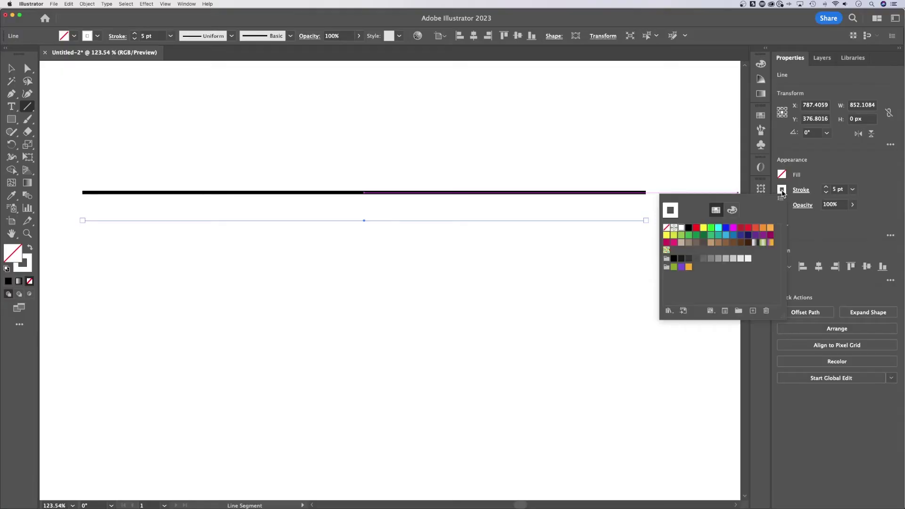
click(688, 231)
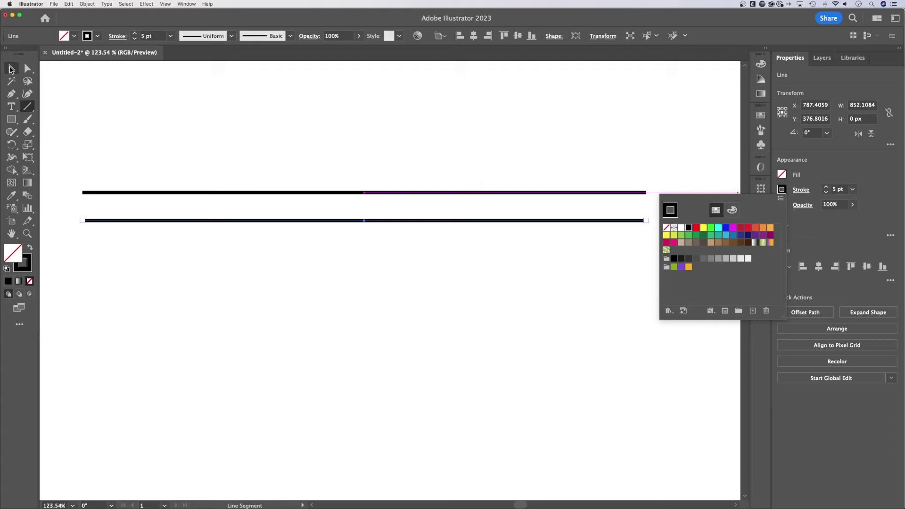
- Select the upper bar and lower line alternately to compare their thickness
click(9, 68)
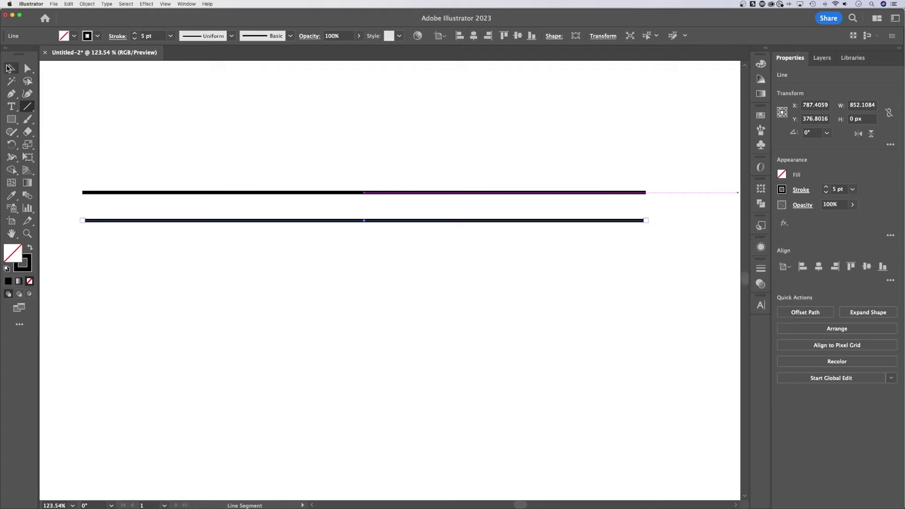
click(491, 262)
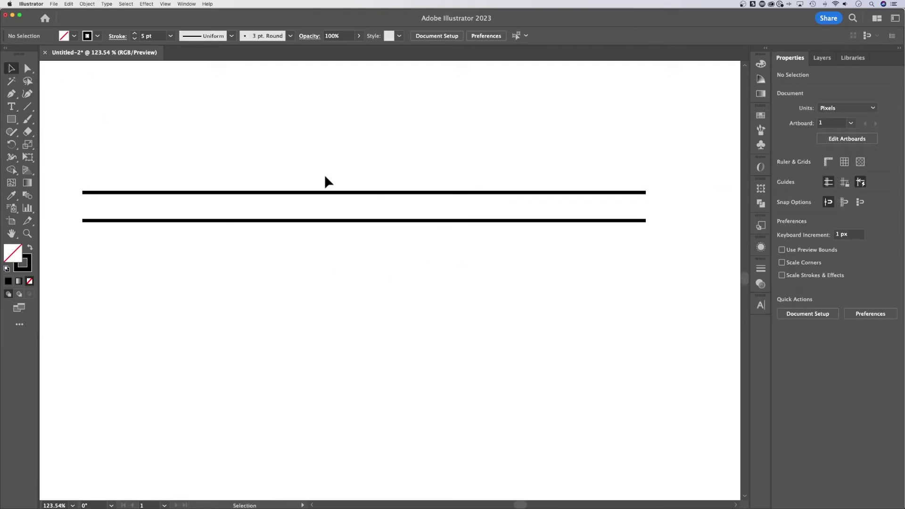
click(275, 196)
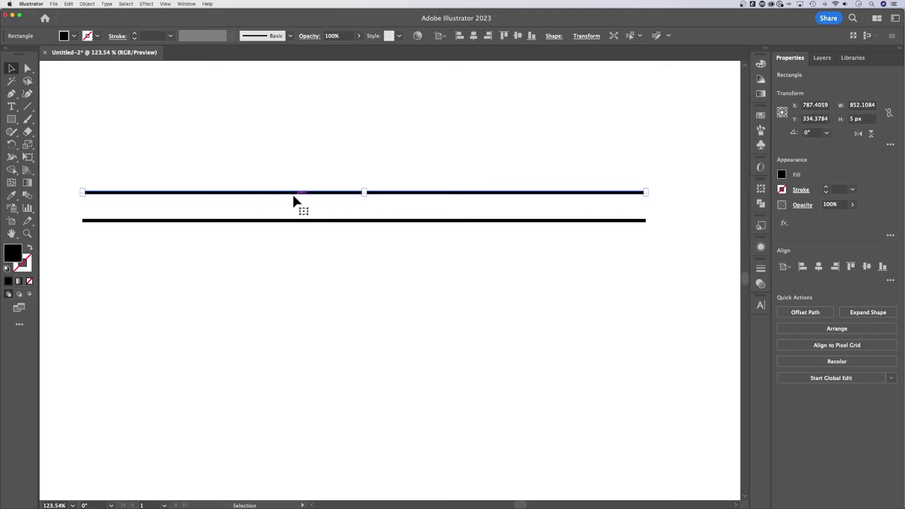
click(384, 220)
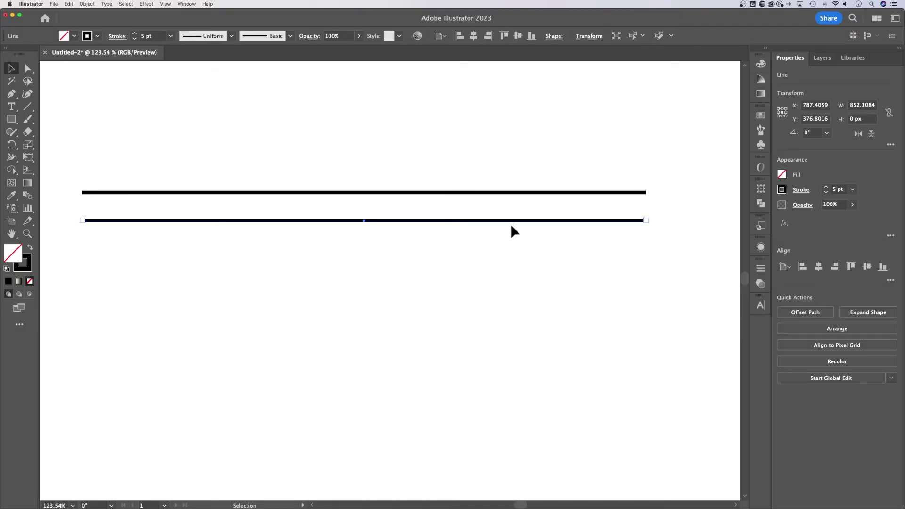
click(471, 192)
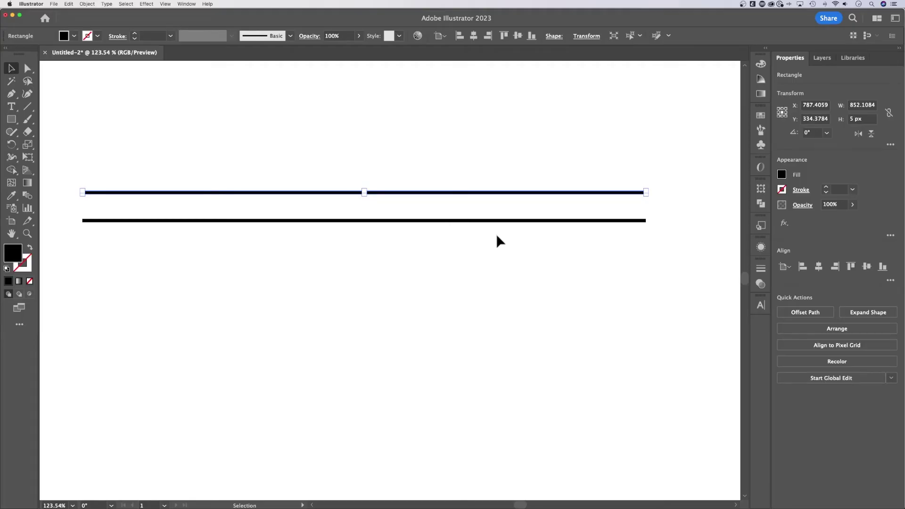
click(476, 220)
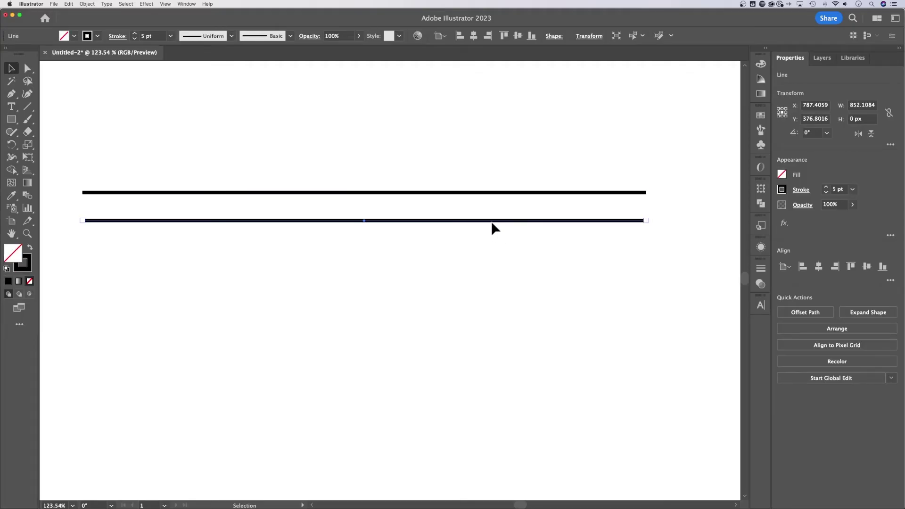
- Raise the lower line's stroke weight to 14 pt with round caps
click(839, 190)
key(Up)
key(Up)
key(Up)
key(Up)
key(Up)
key(Up)
key(Up)
key(Up)
key(Up)
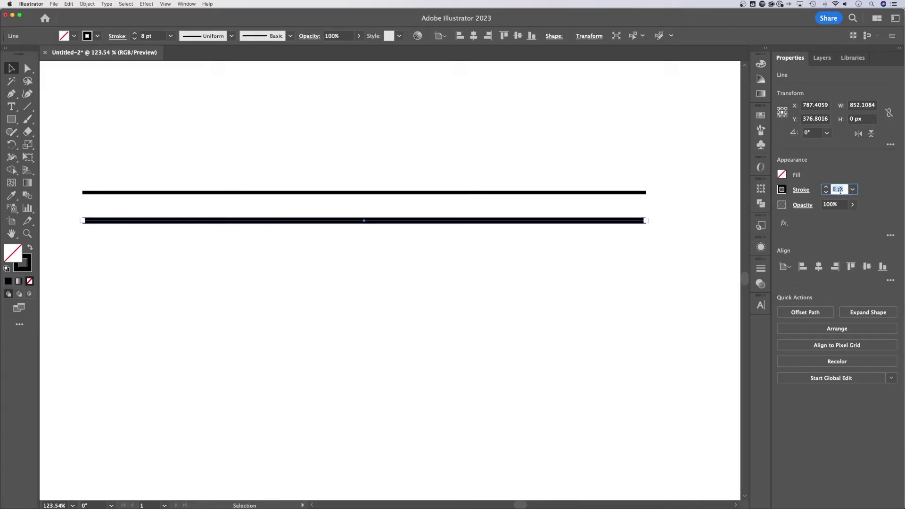
key(Down)
key(Down)
key(Down)
key(Down)
key(Down)
key(Down)
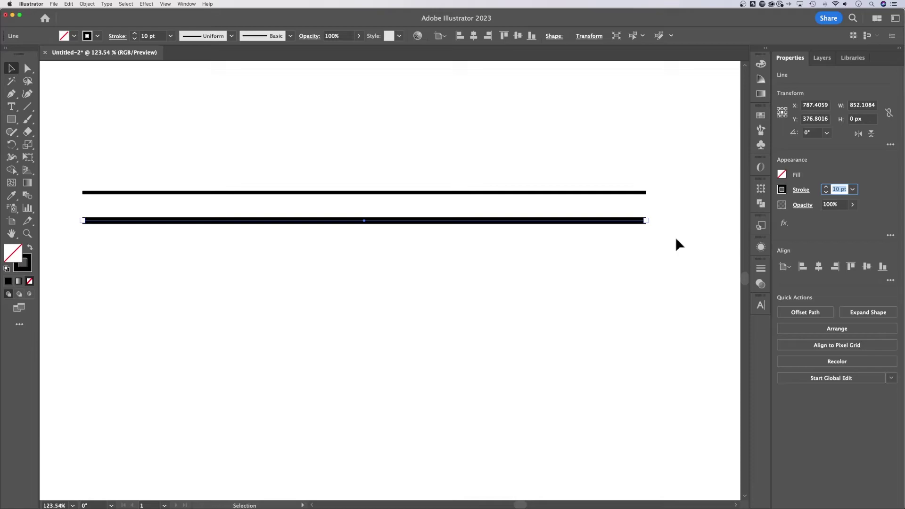
key(Up)
key(Up)
key(Up)
key(Up)
key(Up)
key(Up)
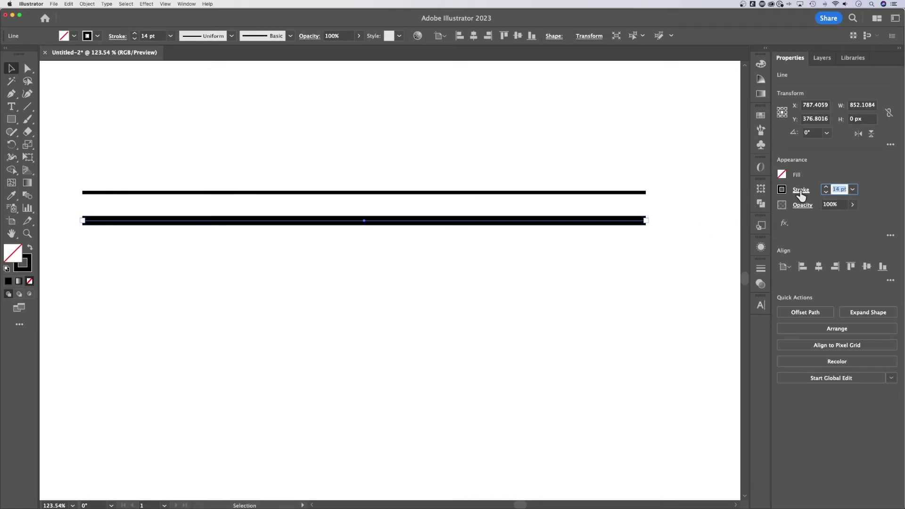
click(804, 191)
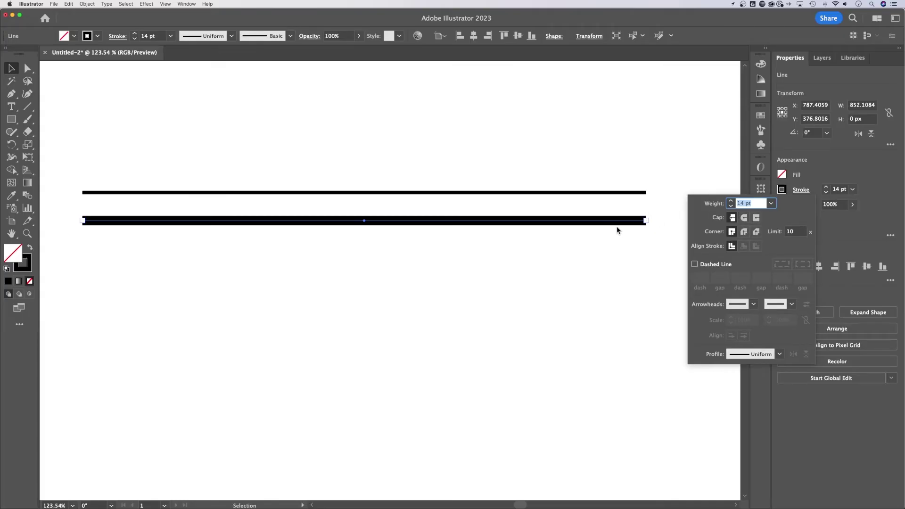
click(744, 218)
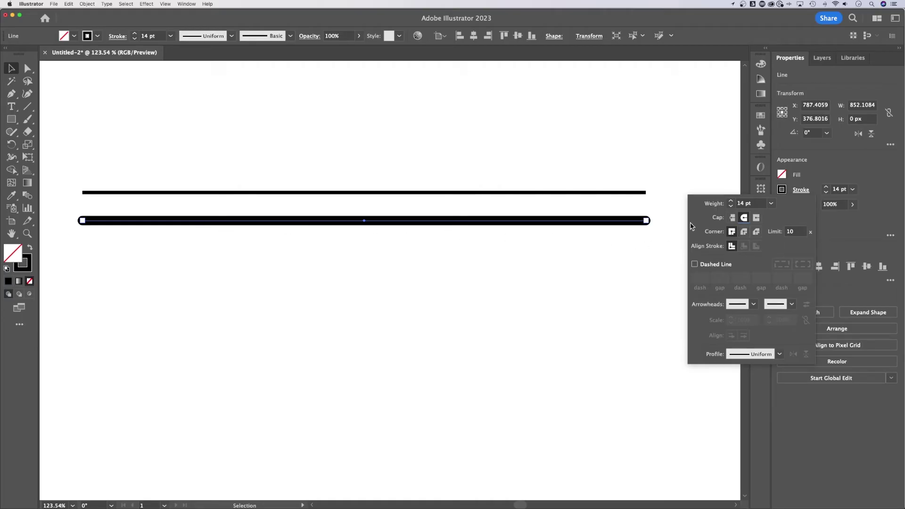
- Try a 12 pt dash, 30 pt gap pattern on the thick line, then make it solid again
click(695, 264)
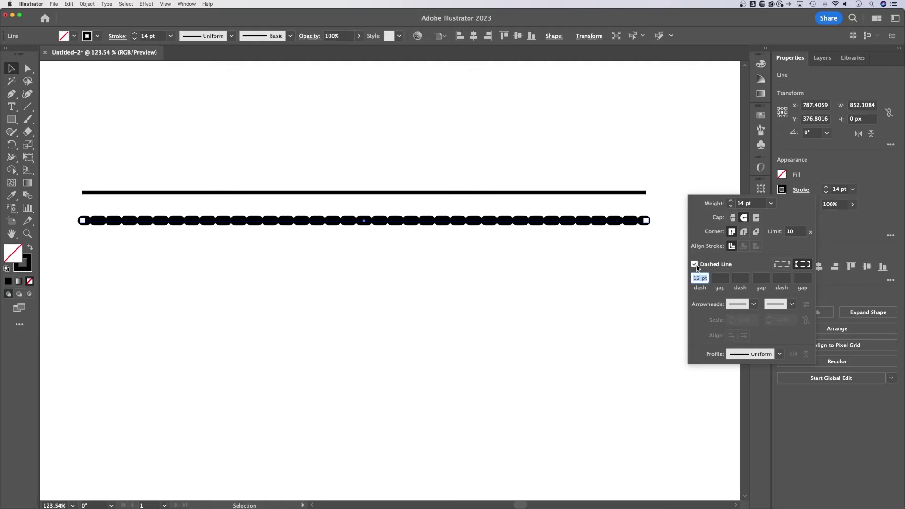
click(721, 278)
text(2)
key(Return)
key(shift+Up)
key(shift+Up)
key(shift+Up)
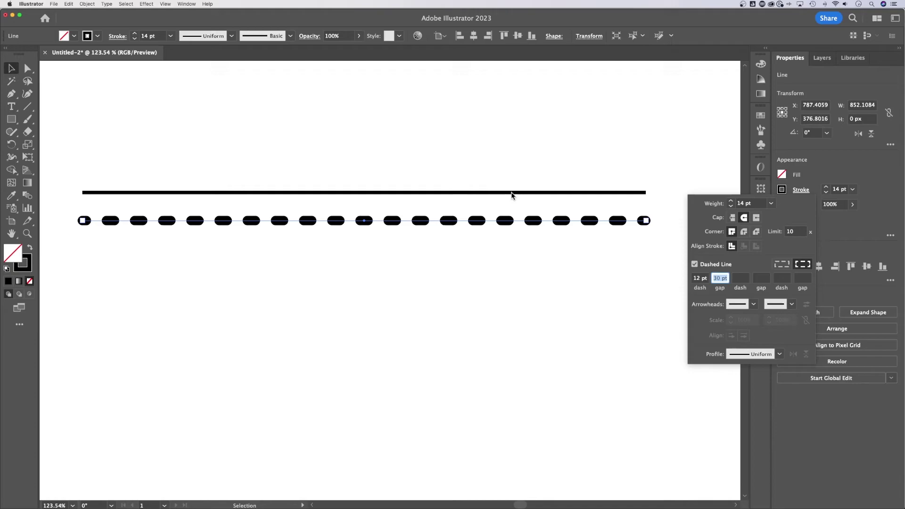
click(694, 264)
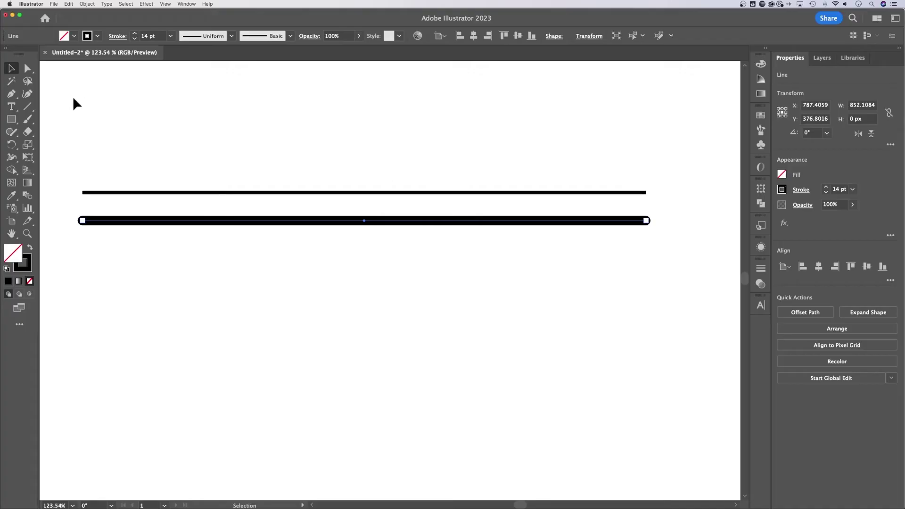
- Pen an 852 px horizontal line below the thick one, matching its ends
click(11, 95)
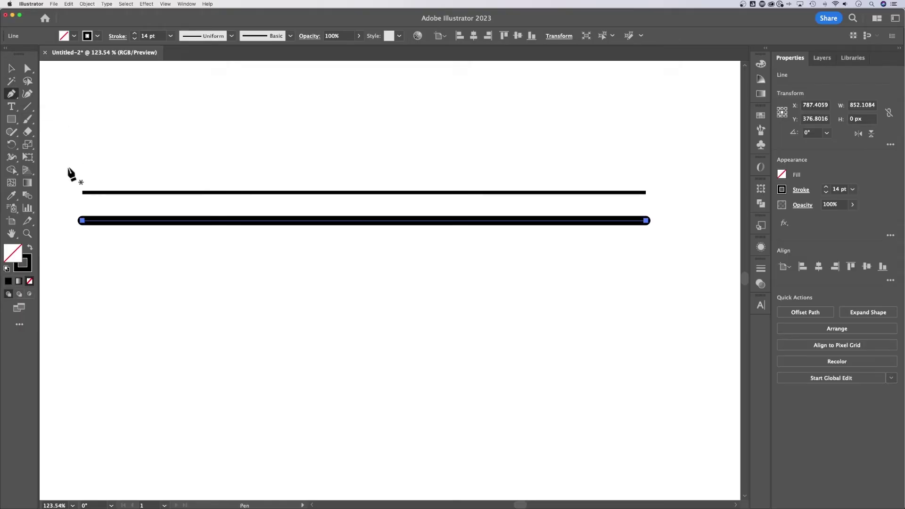
super+click(86, 259)
click(83, 253)
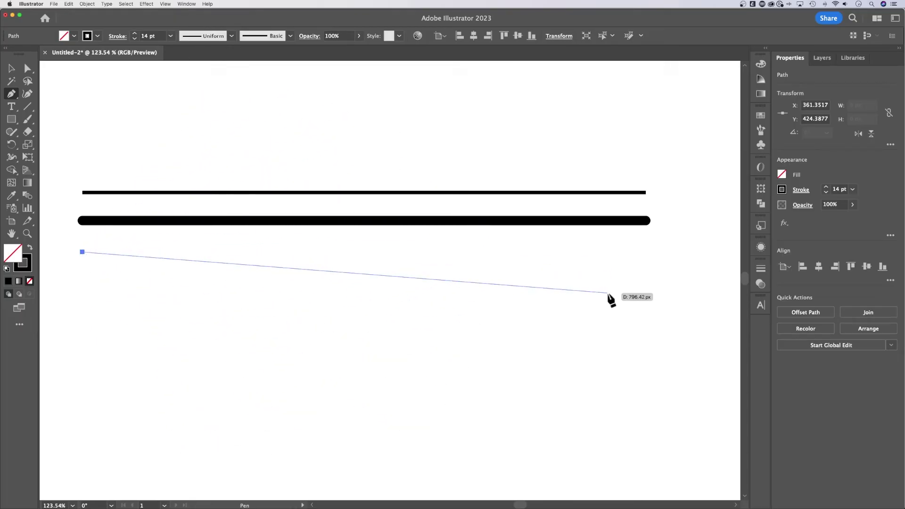
click(645, 252)
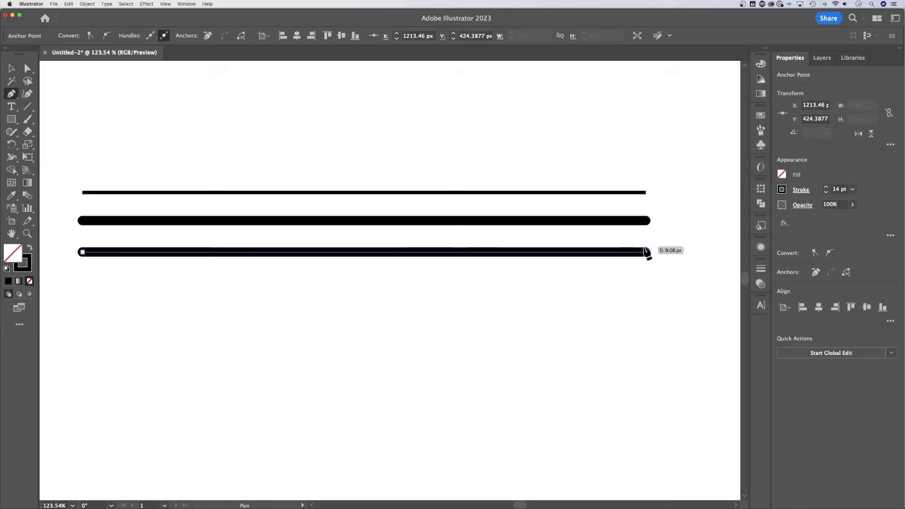
- Lower the bottom line's stroke weight from 14 pt to 7 pt
key(v)
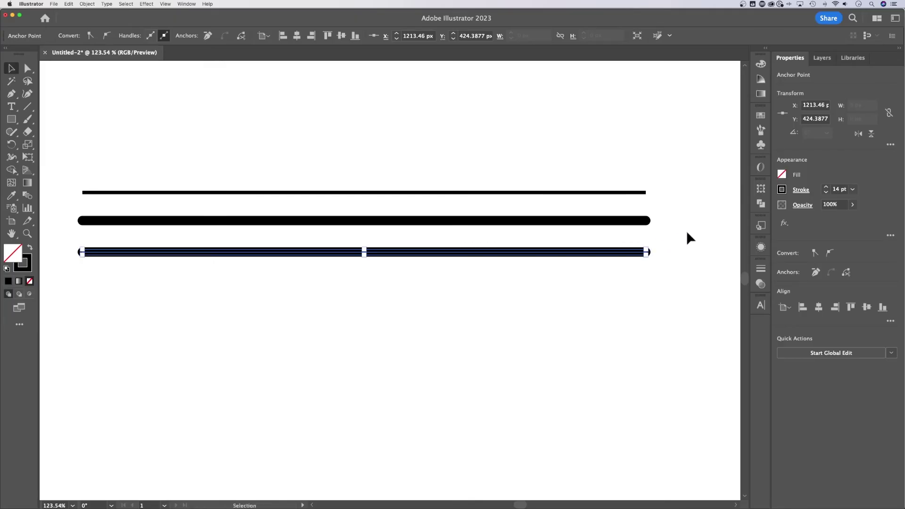
click(592, 257)
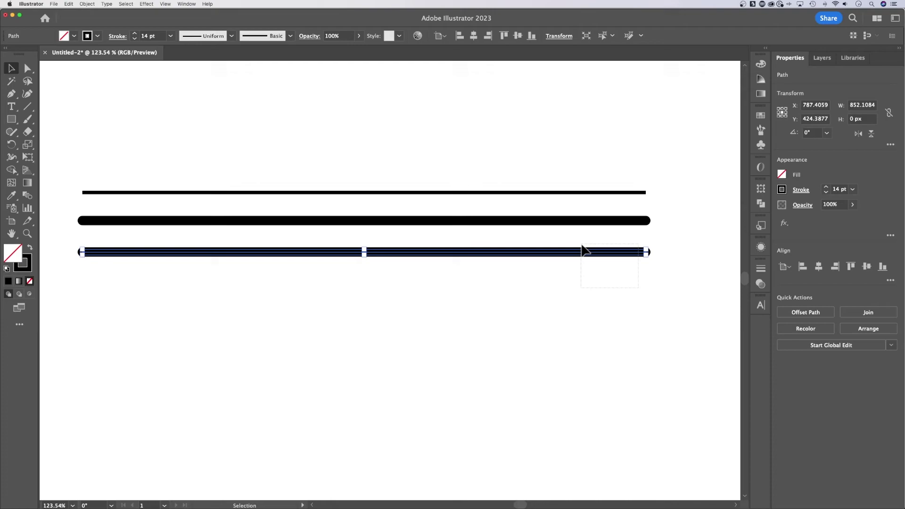
click(827, 191)
click(826, 192)
click(826, 191)
click(826, 192)
click(826, 192)
click(826, 192)
click(827, 192)
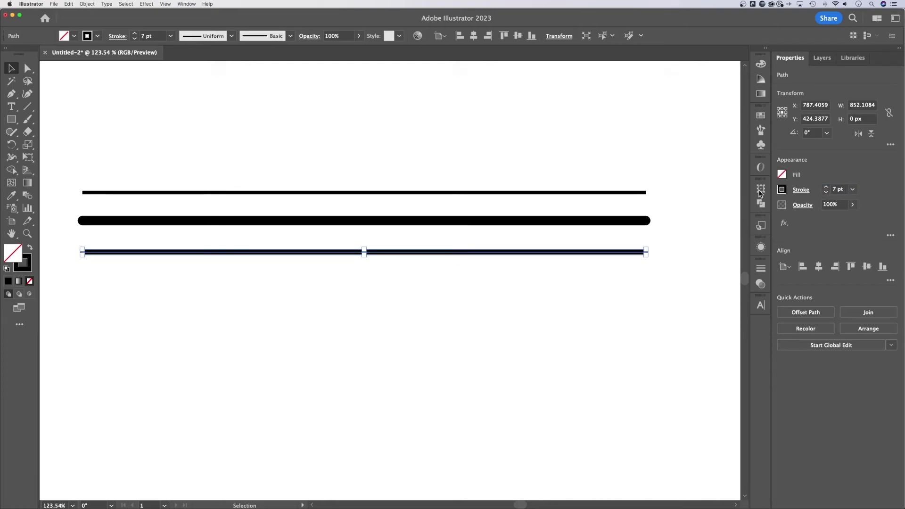
click(568, 293)
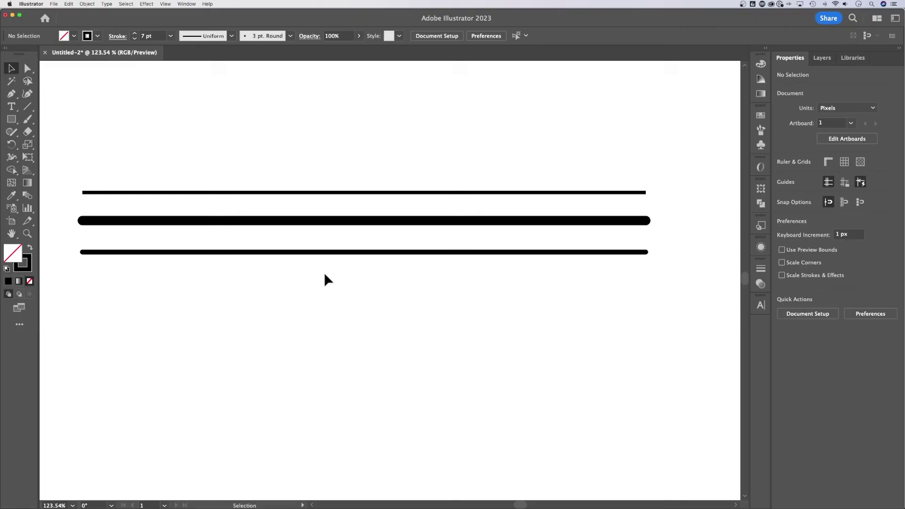
- Pen a curved 7 pt path beneath the three lines, spanning their full width
click(13, 97)
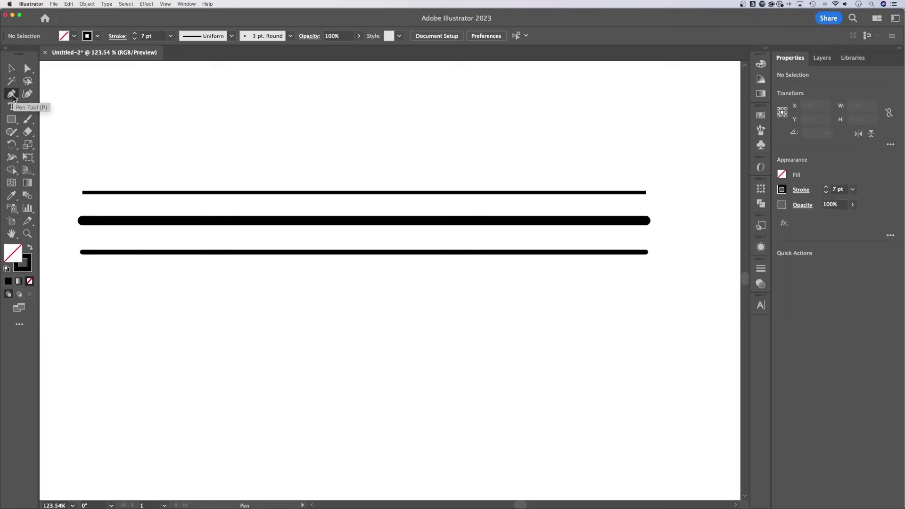
click(82, 290)
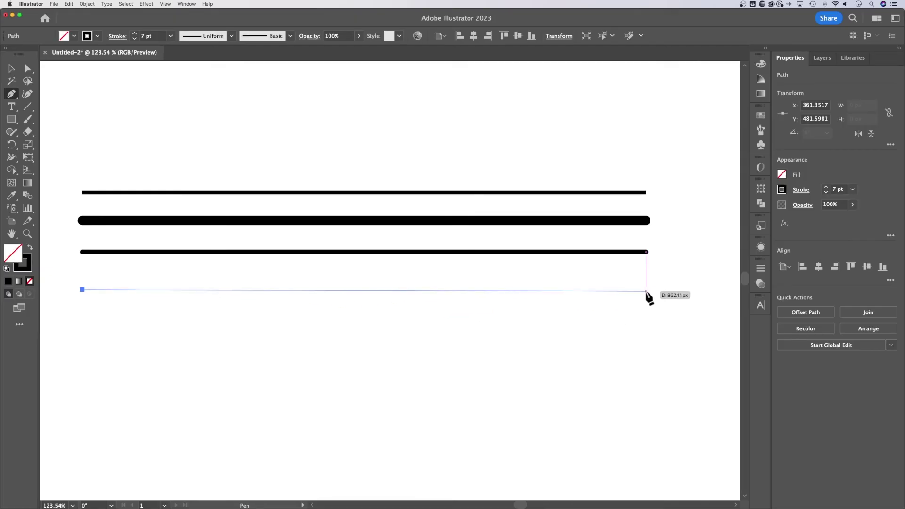
drag(646, 290, 647, 95)
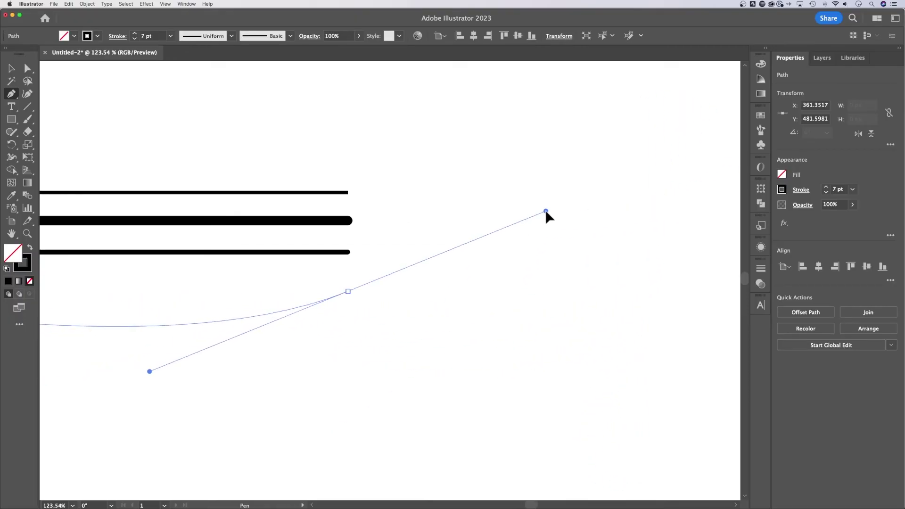
mouse_move(546, 214)
mouse_down()
mouse_move(631, 169)
mouse_move(580, 193)
mouse_move(622, 170)
mouse_move(587, 169)
mouse_move(470, 206)
mouse_move(534, 199)
mouse_move(549, 186)
mouse_move(538, 188)
mouse_up()
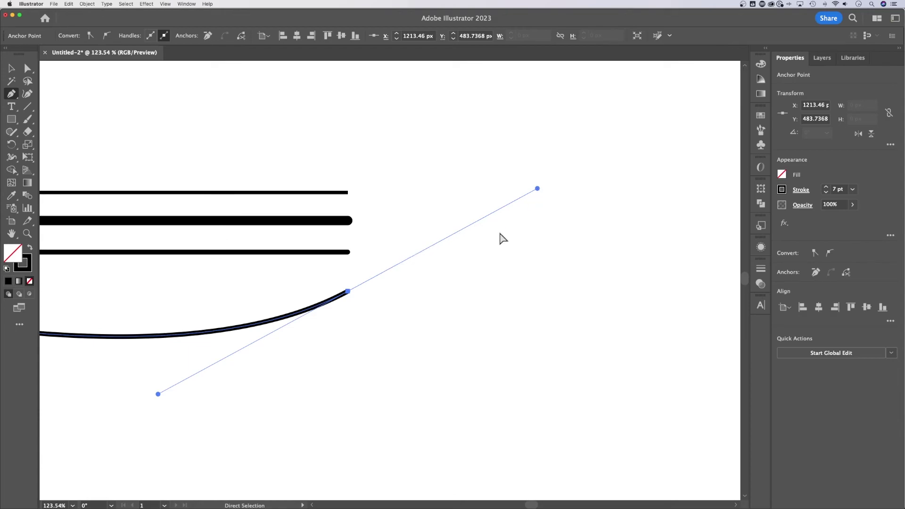
key(super+minus)
key(super+minus)
drag(376, 285, 528, 278)
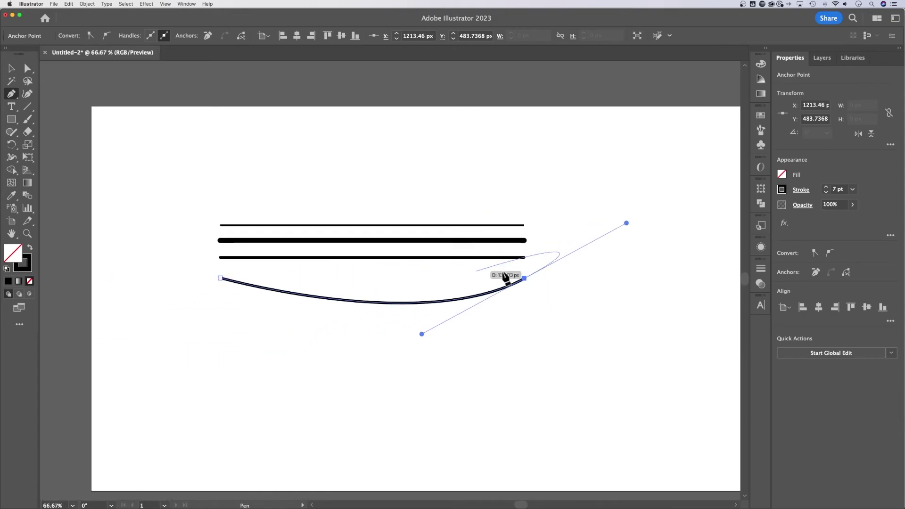
- Select the curve and drag its middle down so it sags about 96.5 px deep
key(v)
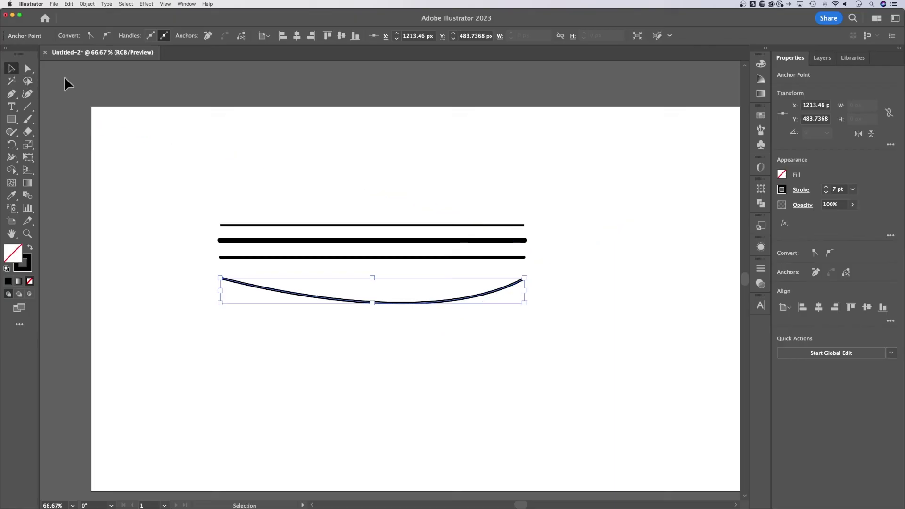
click(488, 252)
click(427, 303)
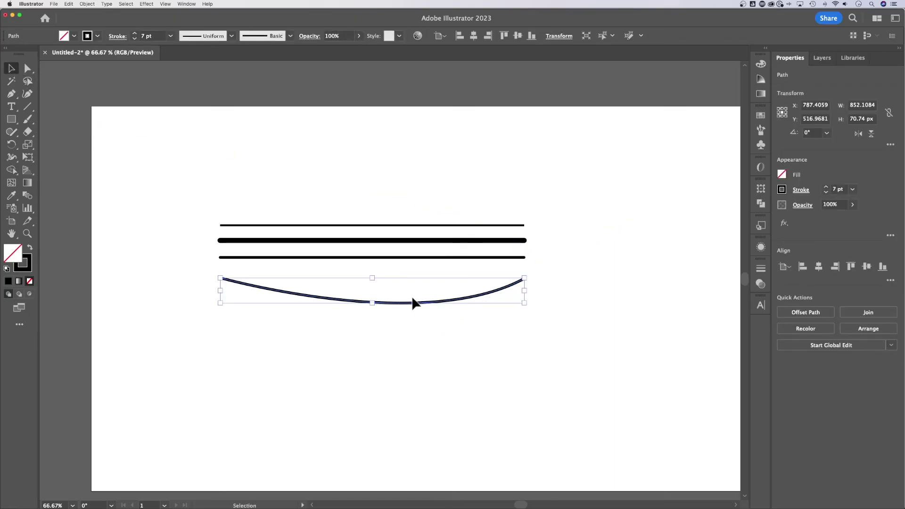
key(p)
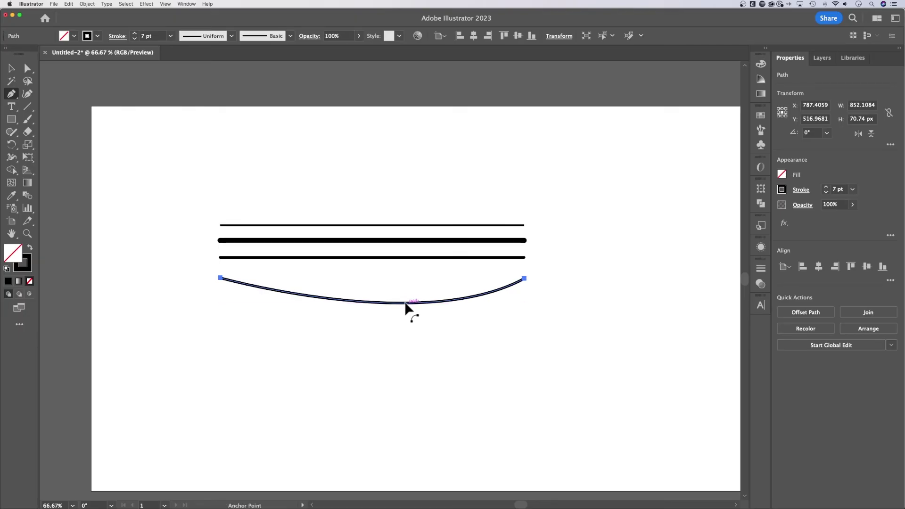
mouse_move(405, 301)
mouse_down()
mouse_move(394, 321)
mouse_move(368, 332)
mouse_move(437, 348)
mouse_move(405, 303)
mouse_move(411, 324)
mouse_move(382, 322)
mouse_move(383, 289)
mouse_move(420, 222)
mouse_move(546, 231)
mouse_move(390, 438)
mouse_move(308, 191)
mouse_move(380, 346)
mouse_move(411, 330)
mouse_move(391, 307)
mouse_move(387, 324)
mouse_move(444, 330)
mouse_move(422, 328)
mouse_move(423, 381)
mouse_move(422, 332)
mouse_move(422, 353)
mouse_move(437, 304)
mouse_move(445, 310)
mouse_move(468, 344)
mouse_move(453, 403)
mouse_move(437, 299)
mouse_move(434, 392)
mouse_move(420, 305)
mouse_move(414, 333)
mouse_move(412, 318)
mouse_move(347, 363)
mouse_move(443, 282)
mouse_move(460, 353)
mouse_move(576, 315)
mouse_move(593, 252)
mouse_move(406, 234)
mouse_move(337, 381)
mouse_move(220, 372)
mouse_move(408, 286)
mouse_move(397, 349)
mouse_move(417, 347)
mouse_move(422, 317)
mouse_move(413, 313)
mouse_up()
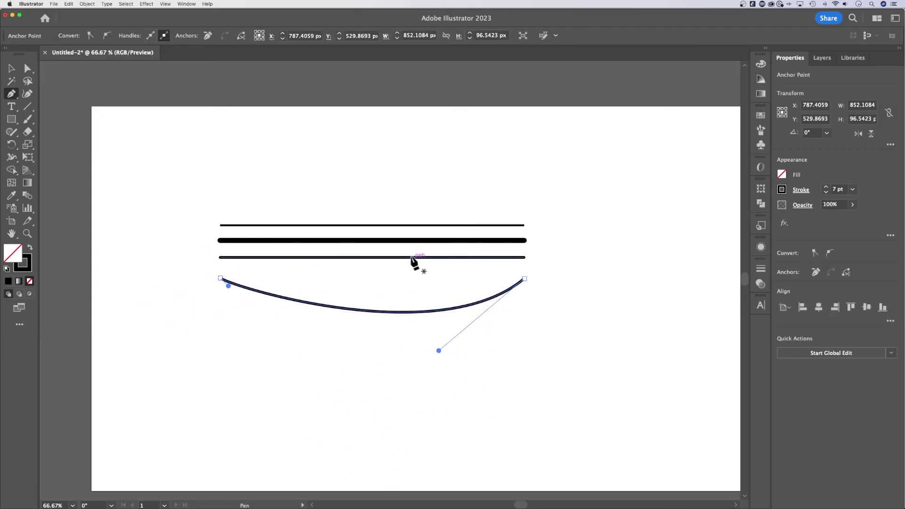
- Bend the left end up and deepen the right trough into a 157.7 px S-wave, then move it lower
key(v)
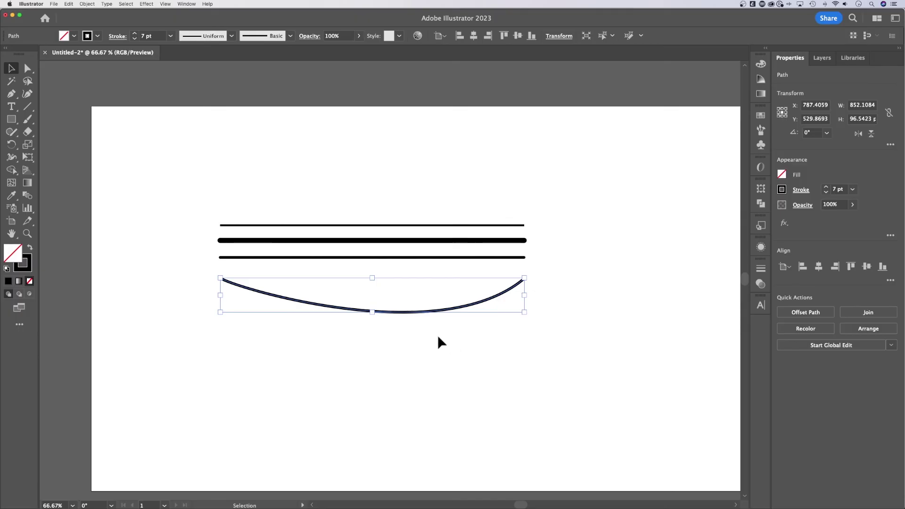
key(a)
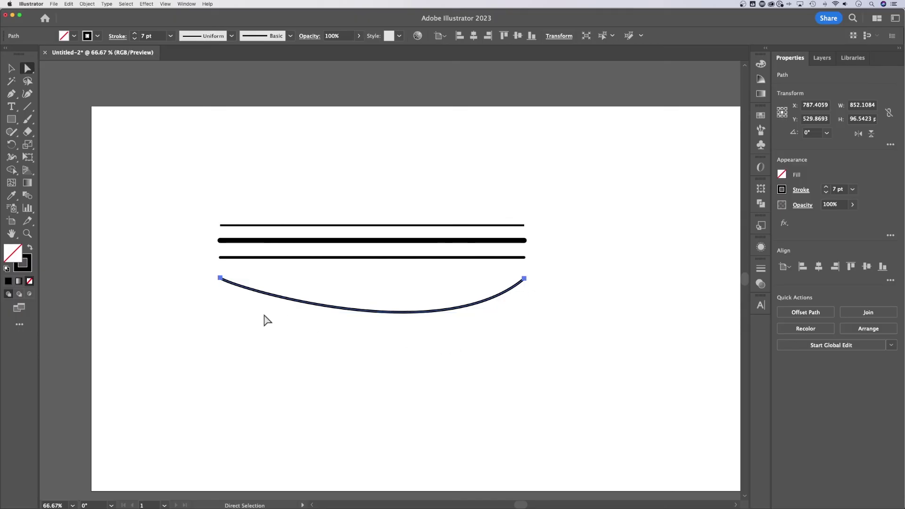
click(221, 279)
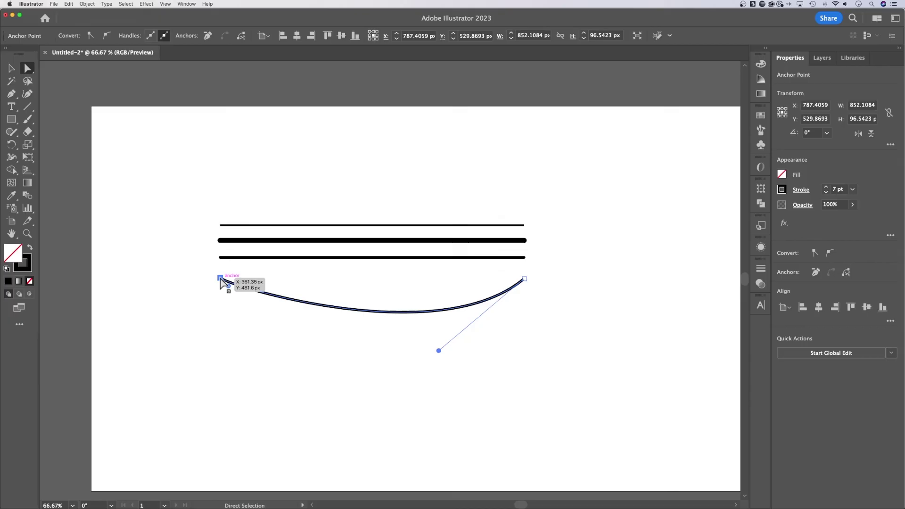
drag(229, 286, 332, 187)
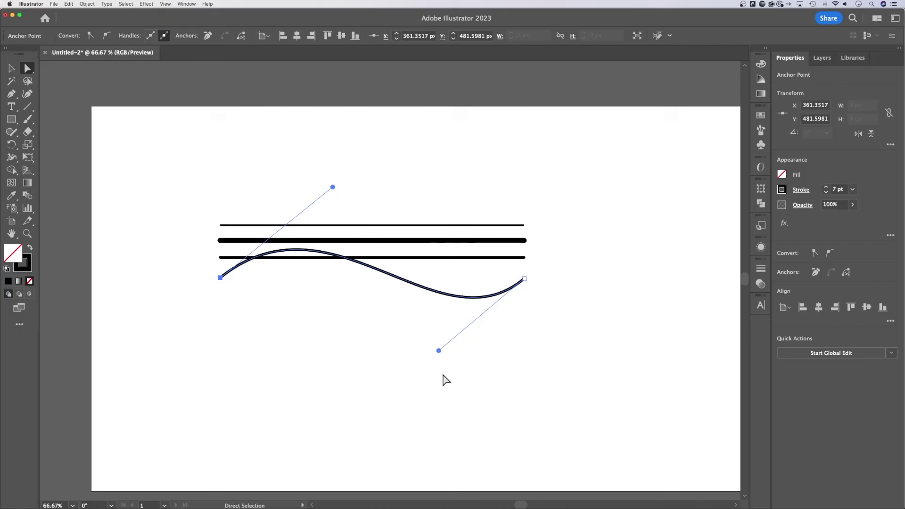
drag(439, 350, 425, 380)
click(11, 68)
drag(366, 279, 370, 325)
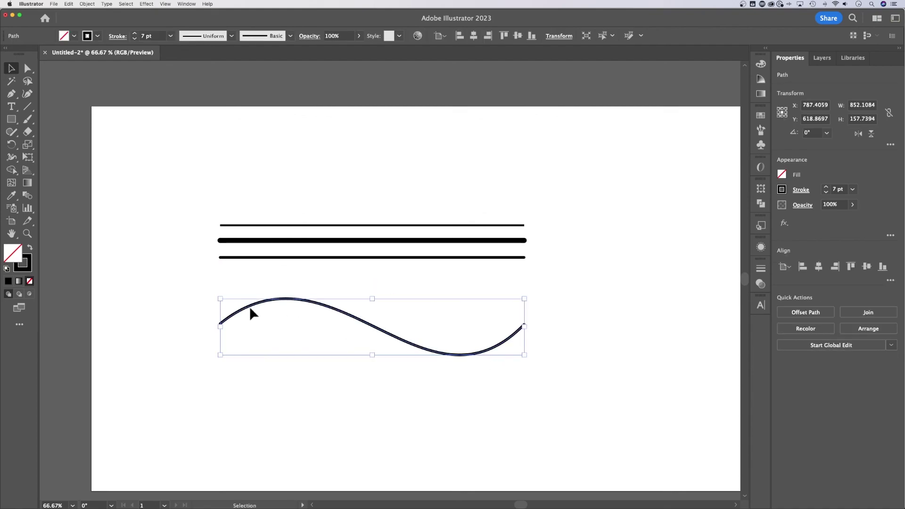
- Raise the S-curve's stroke weight to 15 pt, then deselect everything
click(600, 310)
drag(410, 304, 362, 373)
click(826, 187)
click(825, 187)
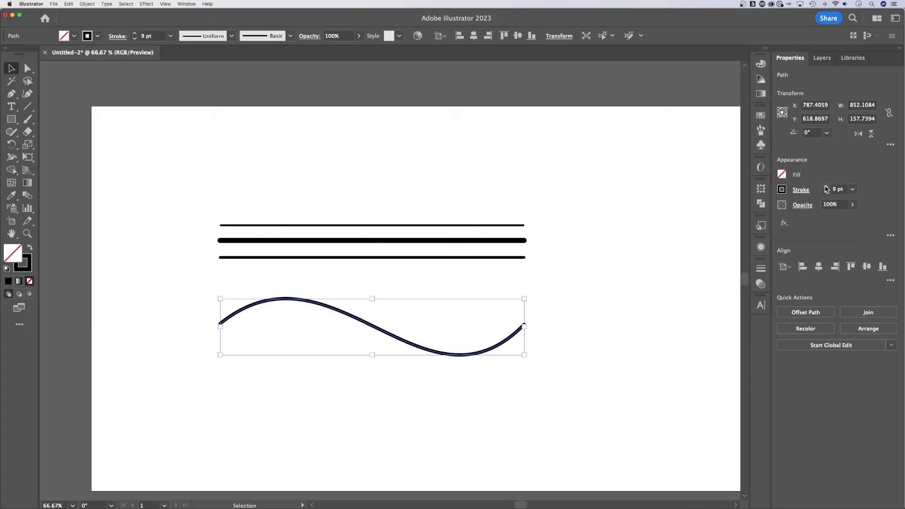
click(826, 187)
click(826, 188)
click(825, 188)
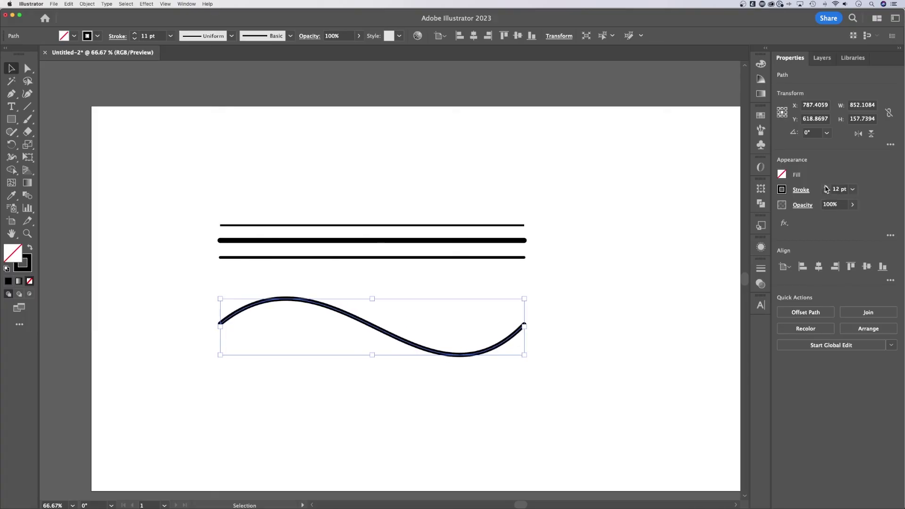
click(428, 226)
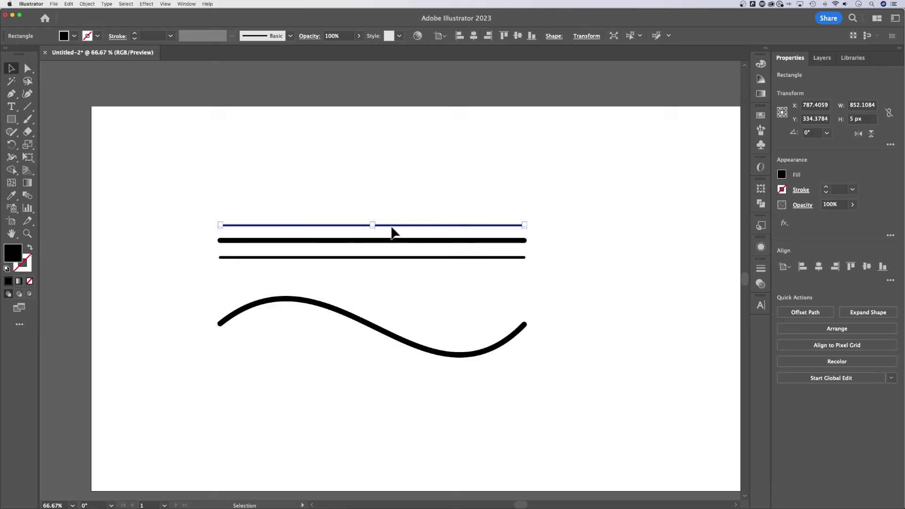
click(605, 307)
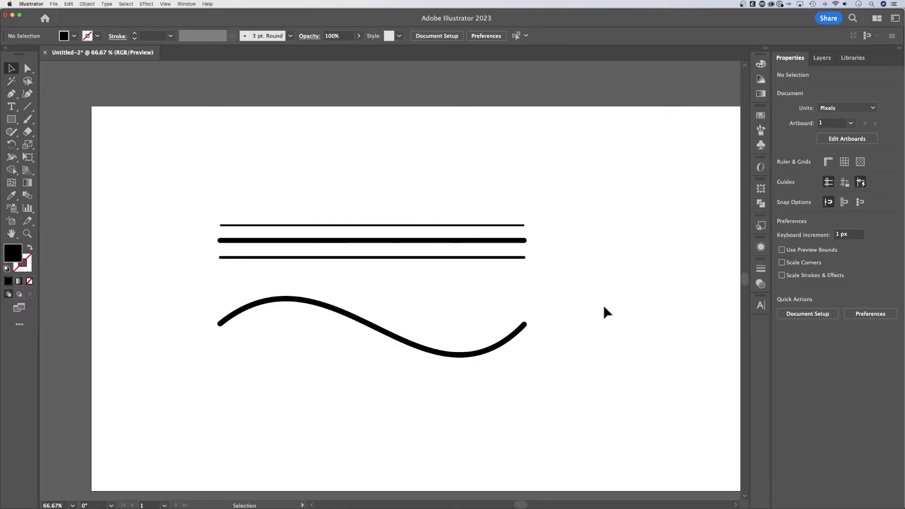